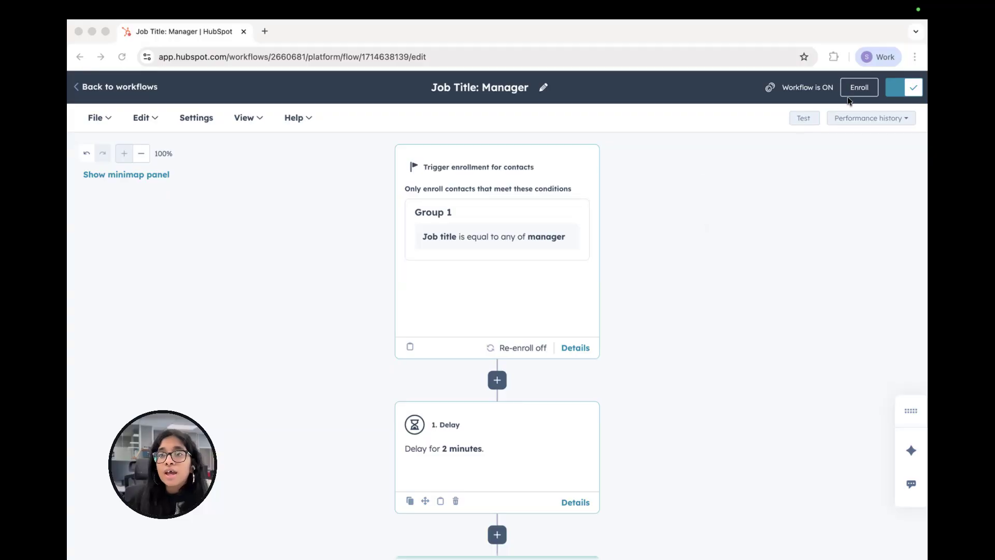
Step: Look at the manual enrollment options, and review the workflow from its trigger through the enrichment, owner rotation and delay actions to the email
{"action": "left_click", "coordinate": [859, 89]}
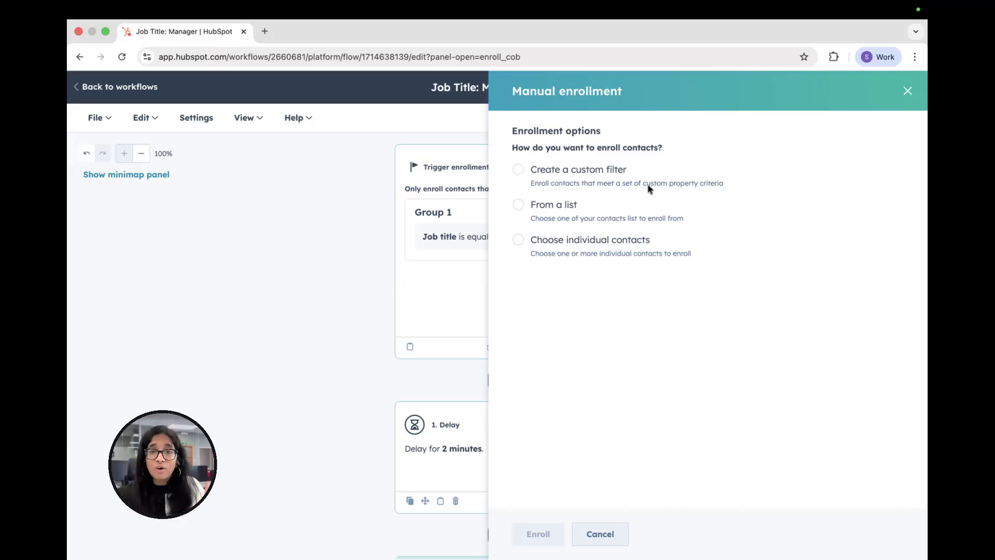
{"action": "left_click", "coordinate": [907, 90]}
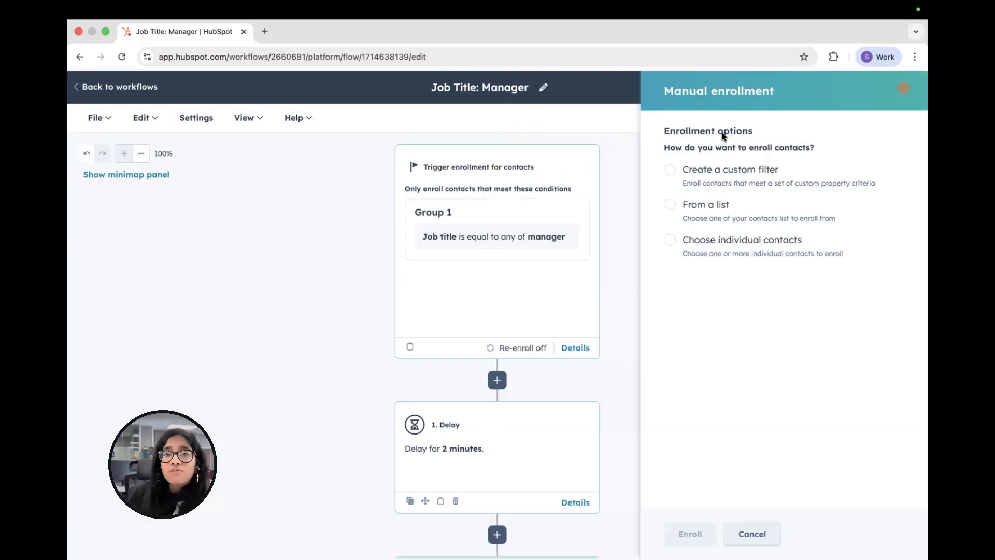
{"action": "scroll", "coordinate": [639, 217], "scroll_direction": "down", "scroll_amount": 1}
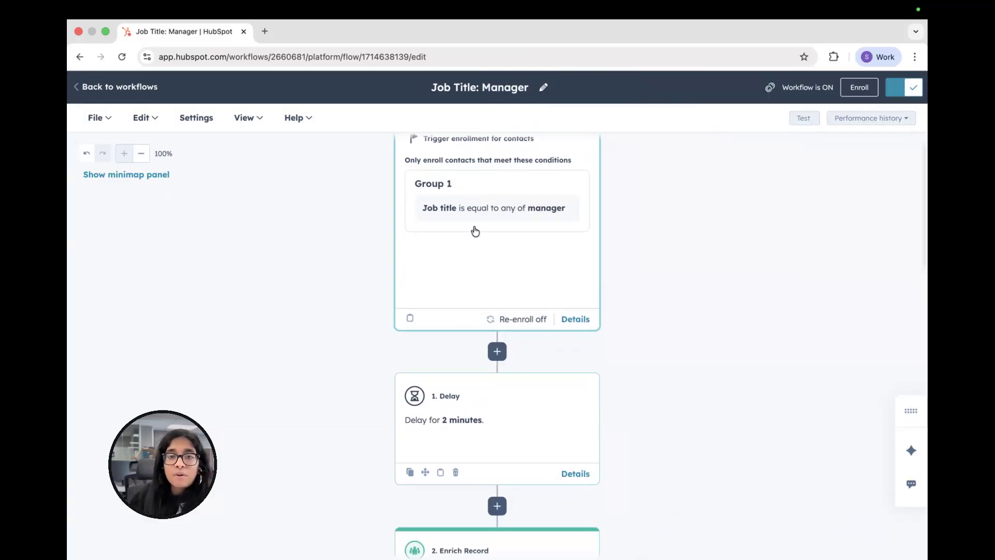
{"action": "scroll", "coordinate": [508, 223], "scroll_direction": "down", "scroll_amount": 7}
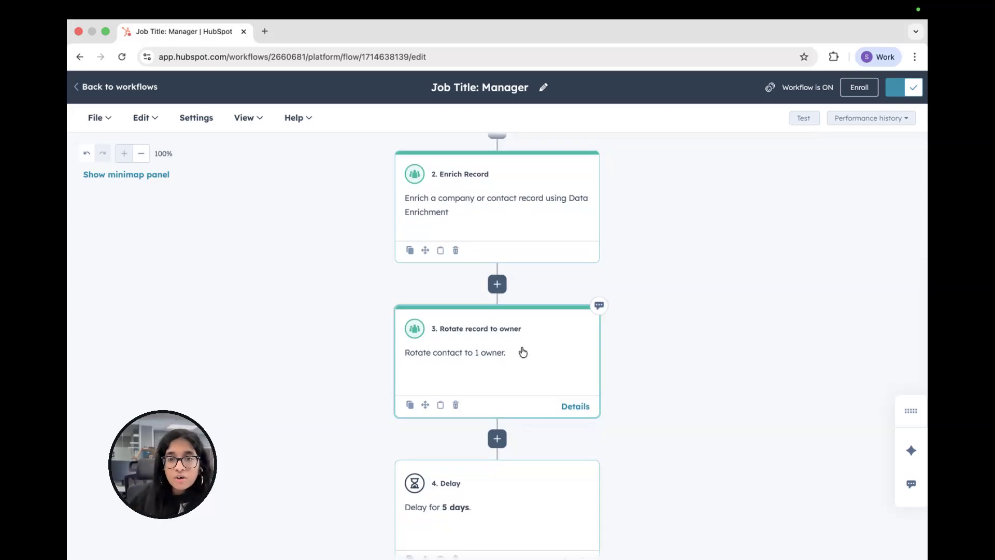
{"action": "scroll", "coordinate": [524, 353], "scroll_direction": "down", "scroll_amount": 5}
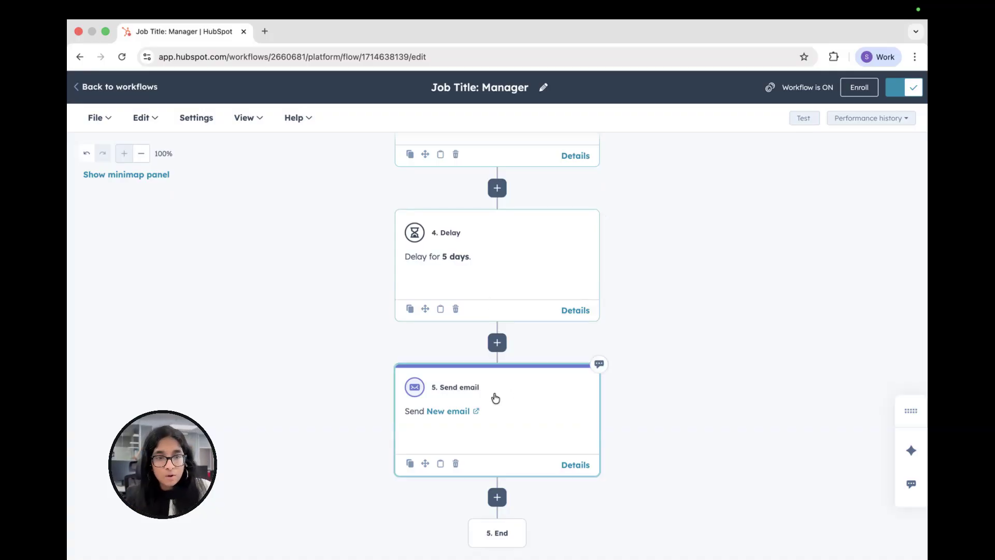
{"action": "scroll", "coordinate": [496, 397], "scroll_direction": "up", "scroll_amount": 15}
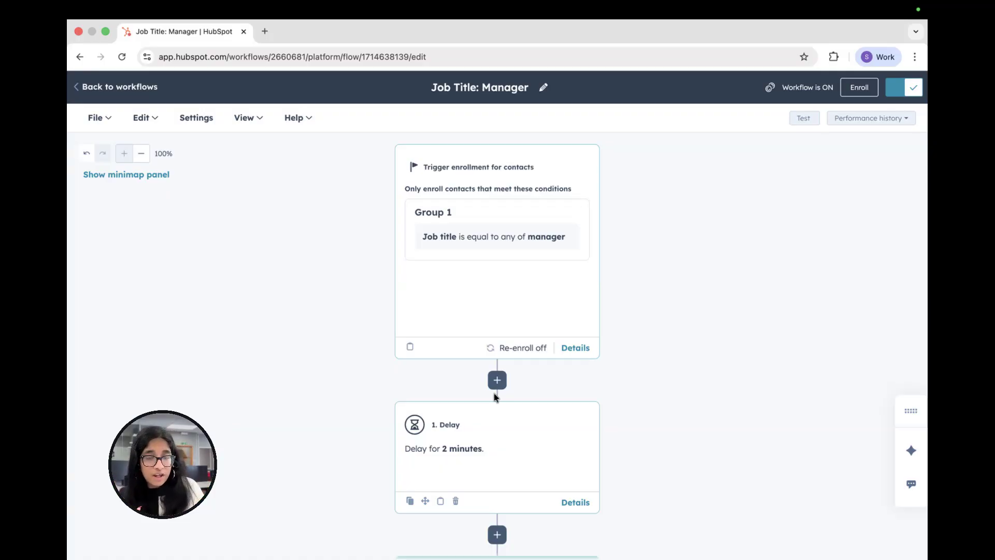
Step: Set up manual enrollment with a custom filter on contacts whose import membership is in the "Test event import.csv" file
{"action": "left_click", "coordinate": [853, 87]}
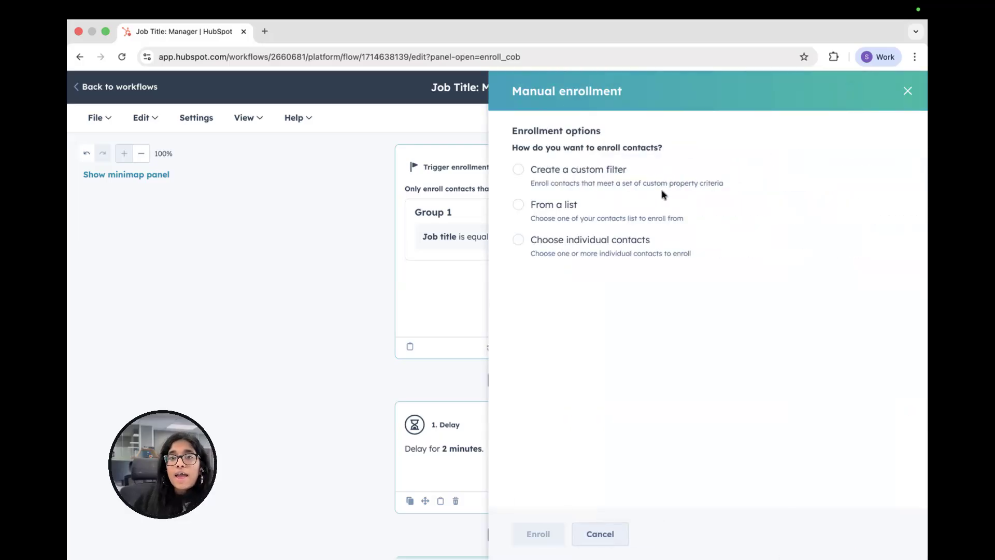
{"action": "left_click", "coordinate": [604, 172]}
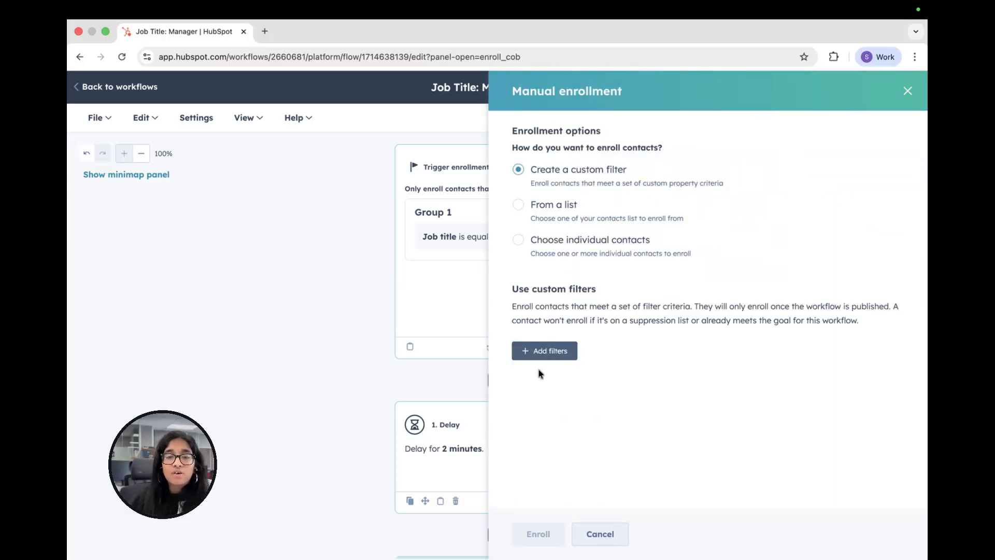
{"action": "left_click", "coordinate": [550, 357]}
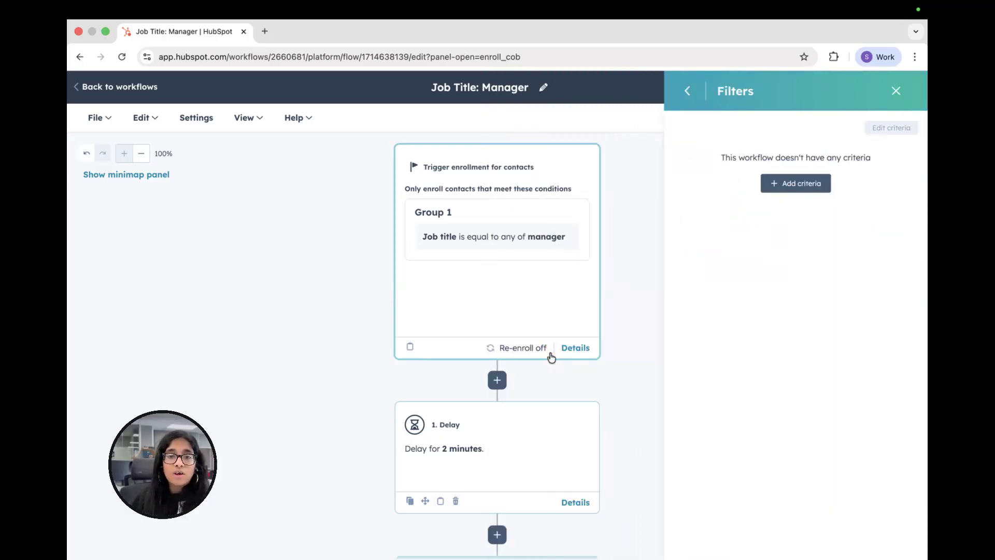
{"action": "left_click", "coordinate": [806, 183]}
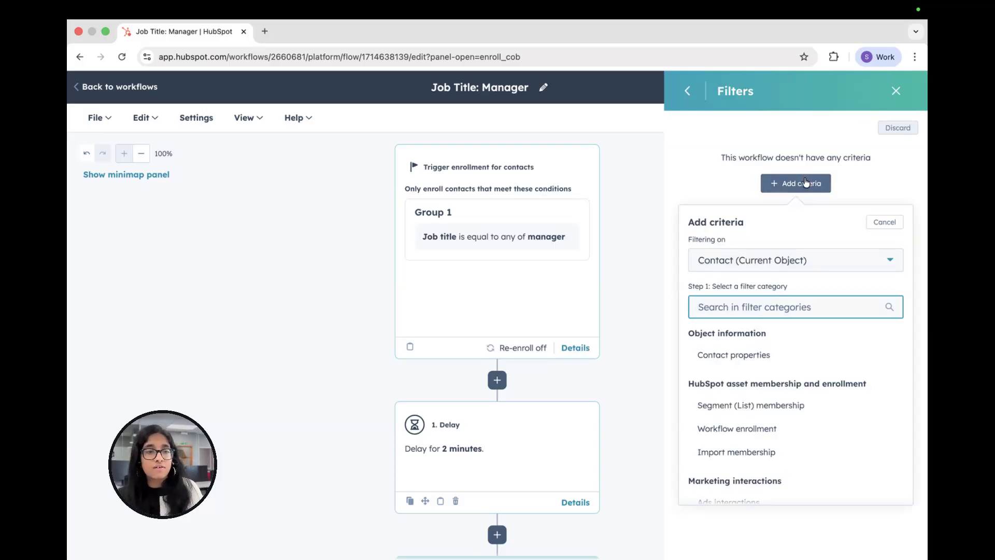
{"action": "left_click", "coordinate": [822, 269]}
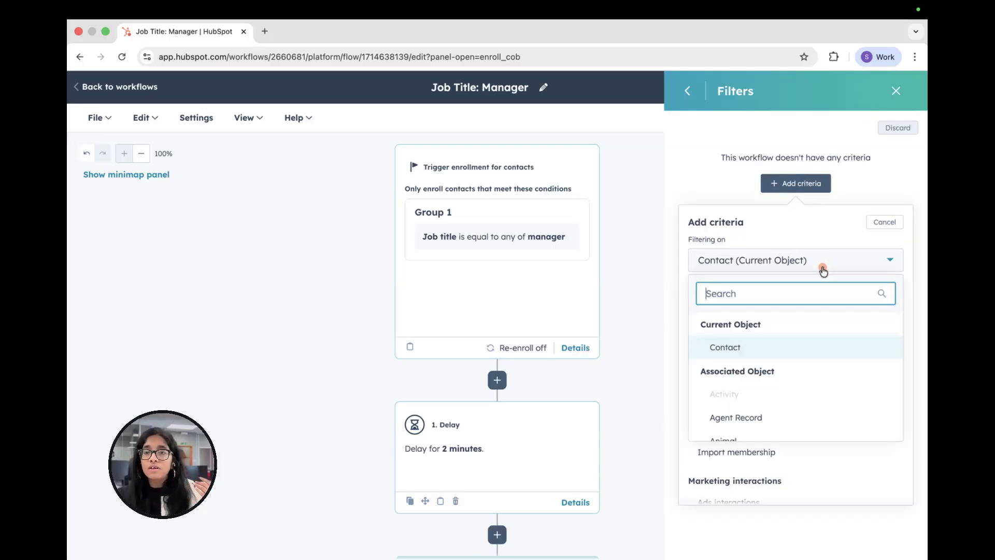
{"action": "scroll", "coordinate": [812, 342], "scroll_direction": "down", "scroll_amount": 10}
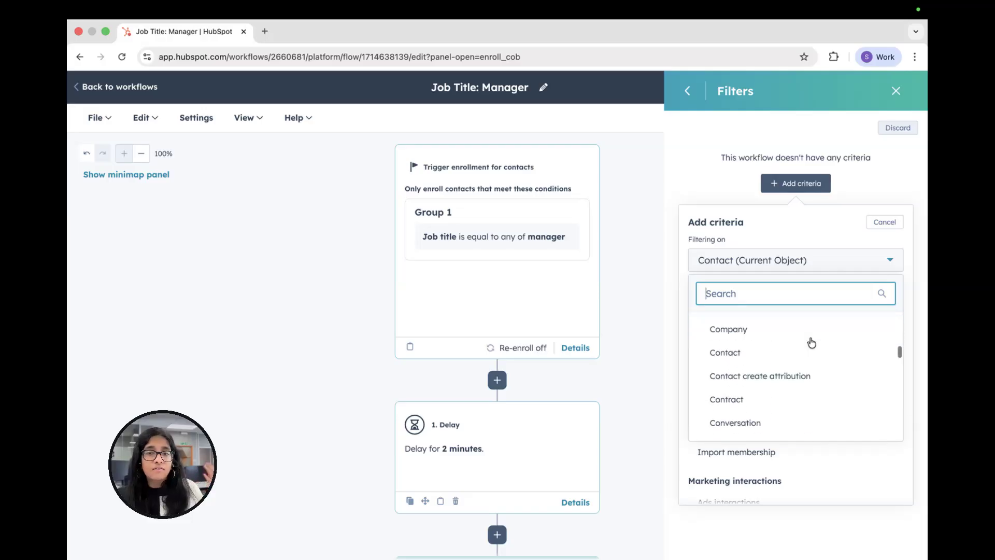
{"action": "scroll", "coordinate": [812, 342], "scroll_direction": "down", "scroll_amount": 3}
{"action": "left_click", "coordinate": [817, 232]}
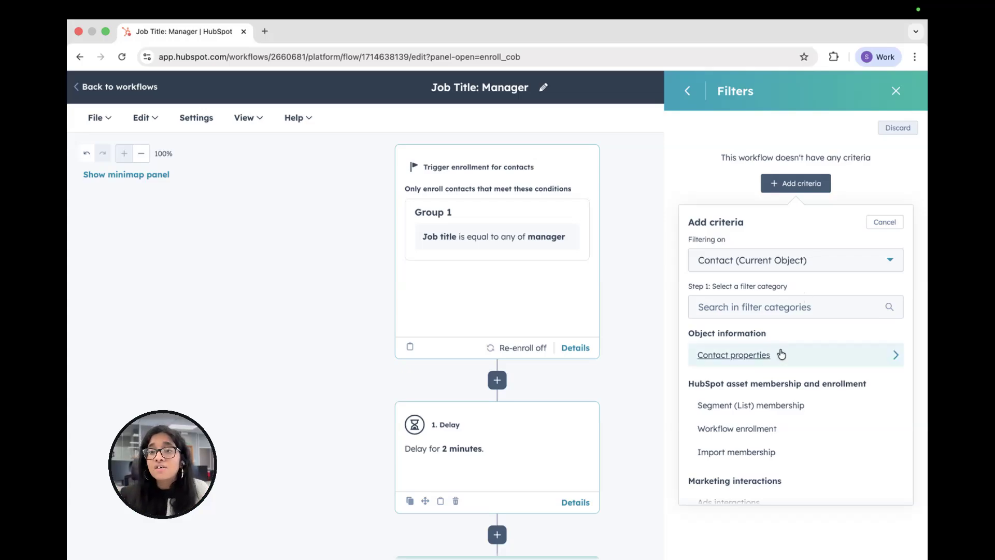
{"action": "left_click", "coordinate": [757, 455]}
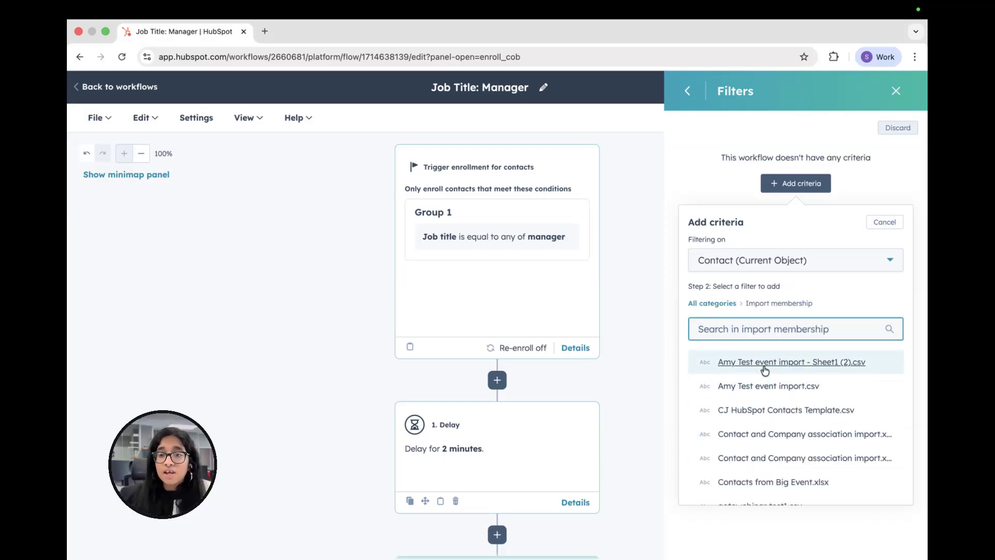
{"action": "left_click", "coordinate": [763, 386]}
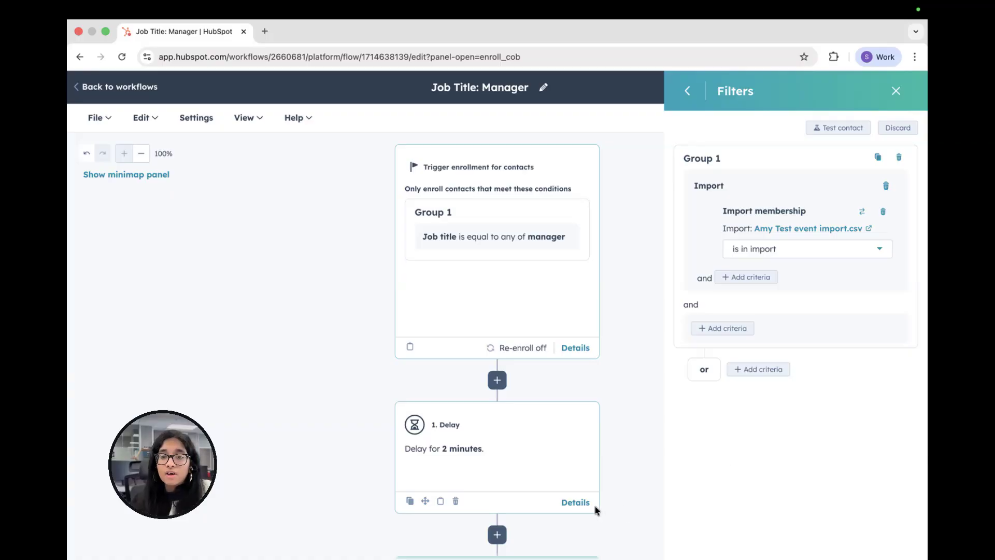
{"action": "left_click", "coordinate": [688, 92]}
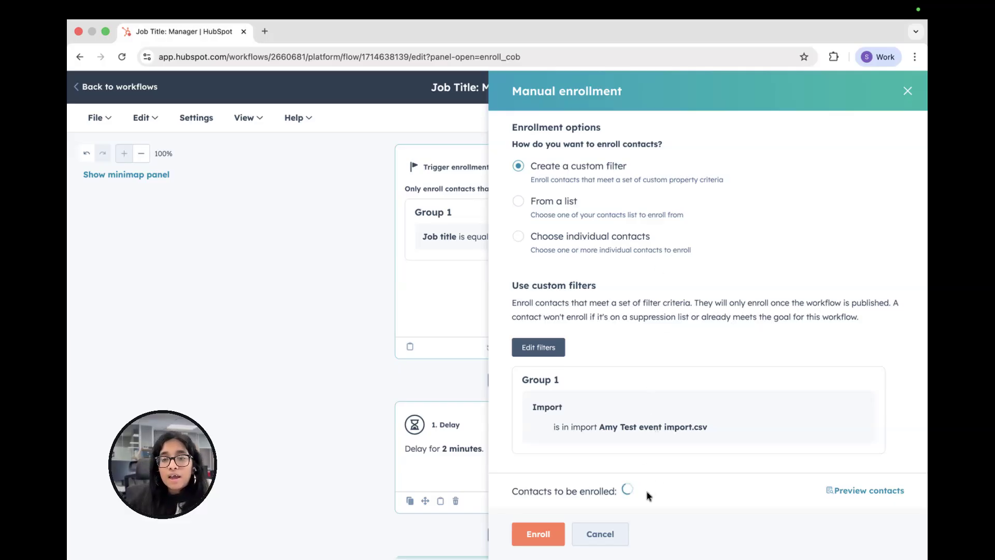
Step: Enroll the contacts matching the import membership filter in the workflow
{"action": "left_click_drag", "start_coordinate": [652, 504], "coordinate": [396, 121]}
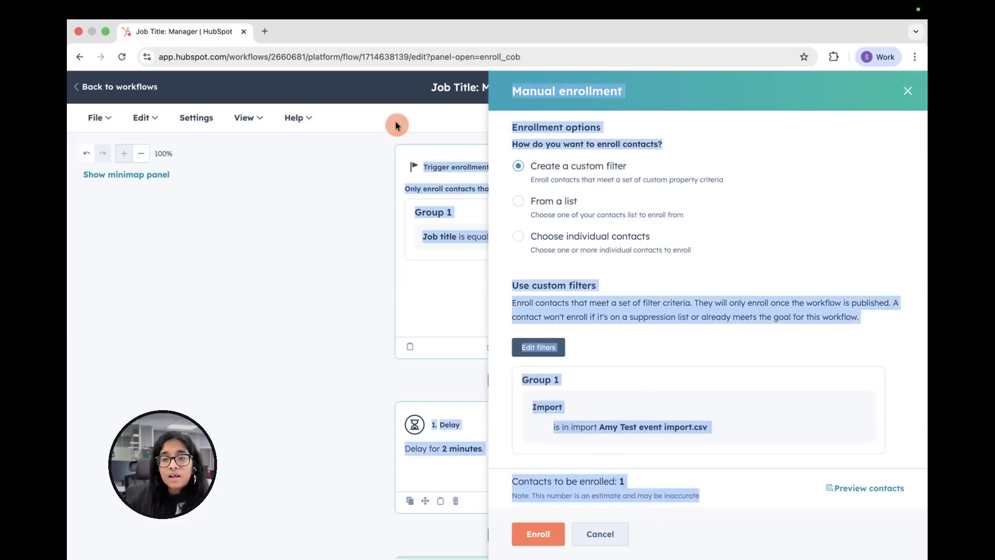
{"action": "left_click", "coordinate": [756, 473]}
{"action": "left_click", "coordinate": [412, 404]}
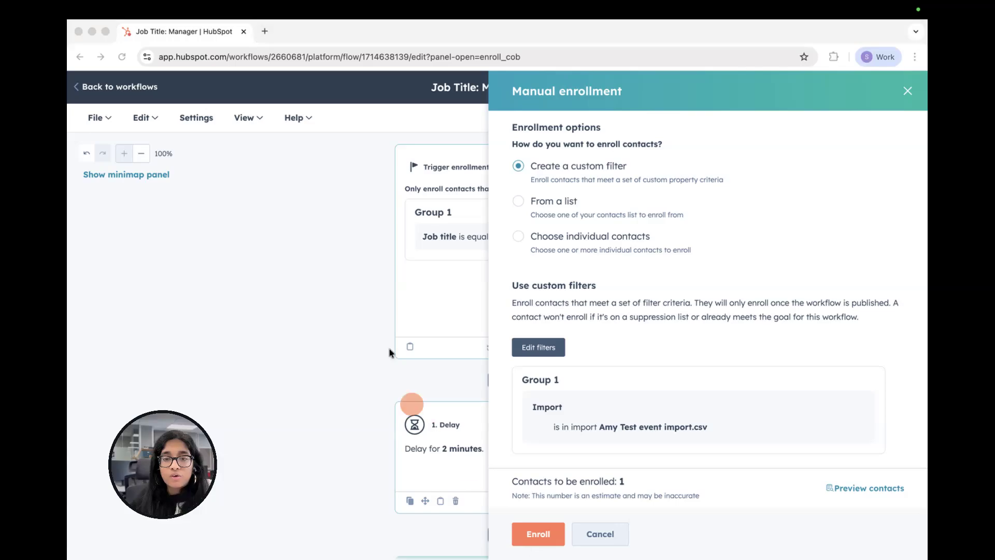
{"action": "left_click", "coordinate": [320, 88]}
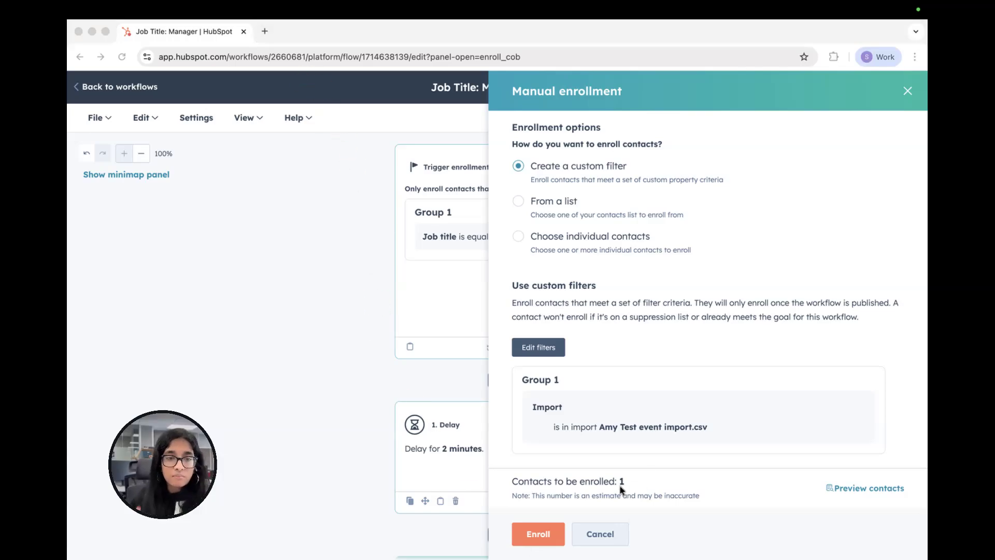
{"action": "left_click", "coordinate": [714, 308]}
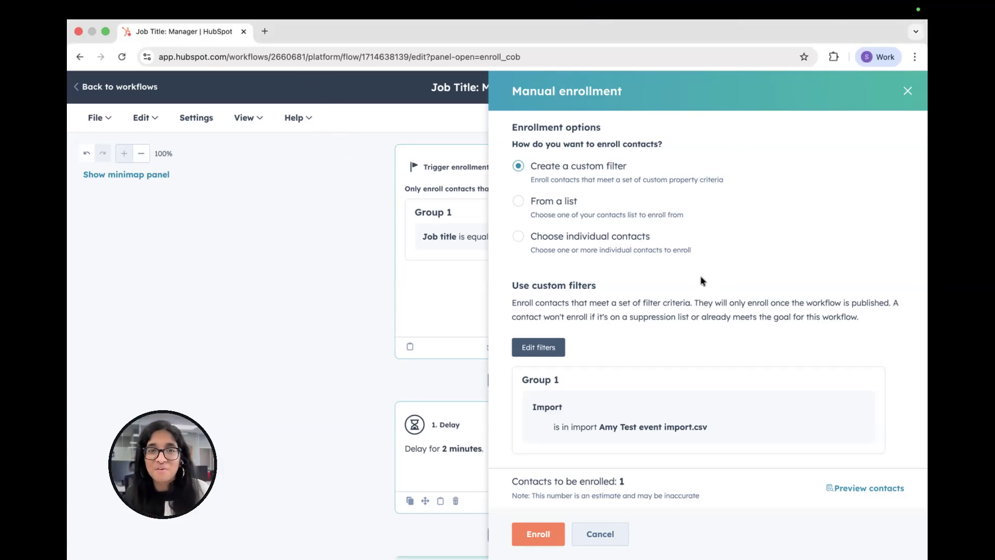
{"action": "left_click", "coordinate": [548, 535]}
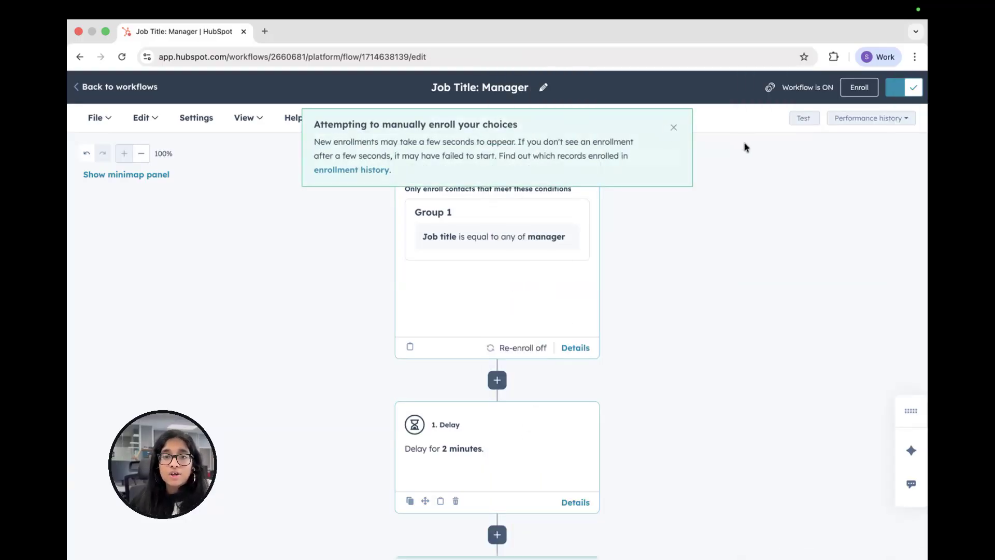
Step: Reopen manual enrollment and look at the options for enrolling from a list and choosing individual contacts
{"action": "left_click", "coordinate": [850, 90]}
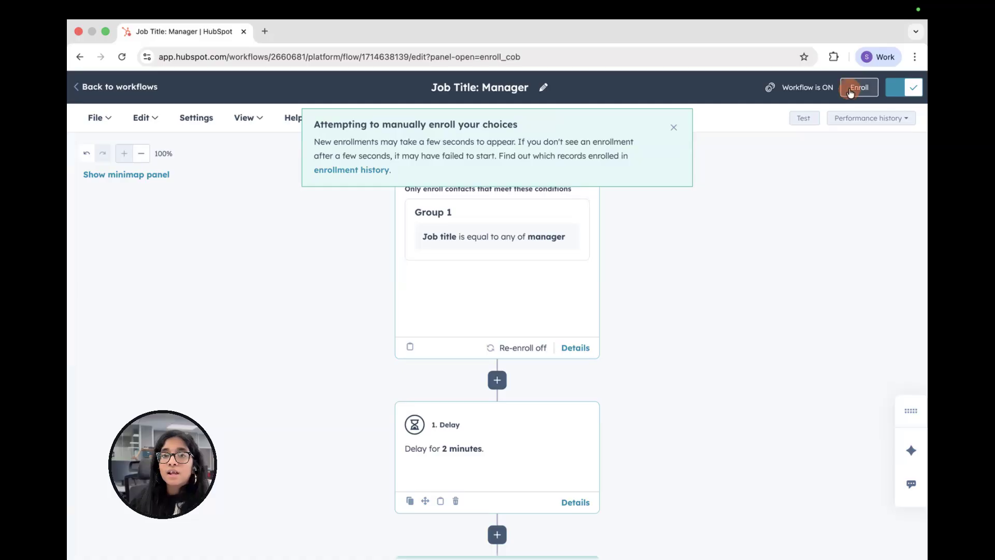
{"action": "left_click", "coordinate": [676, 130]}
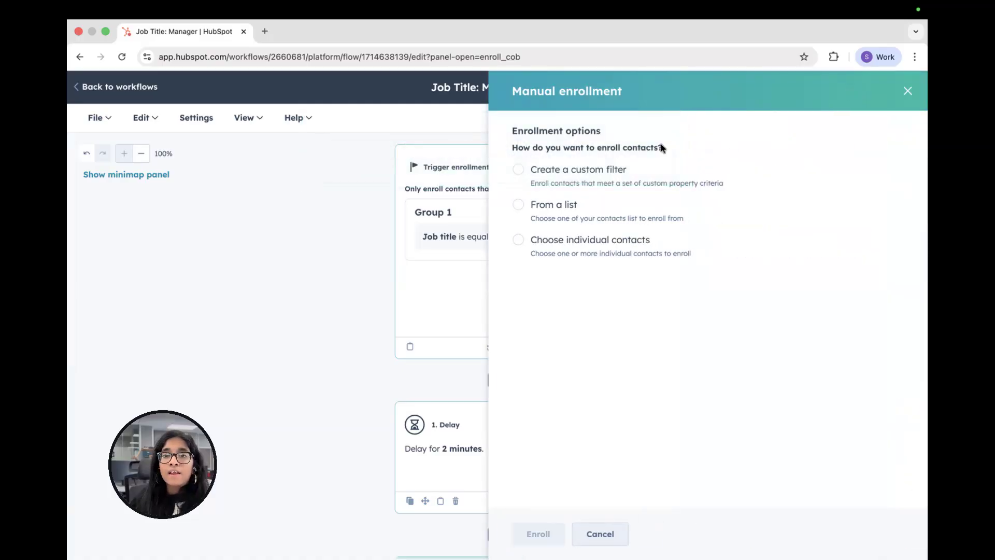
{"action": "left_click", "coordinate": [553, 206]}
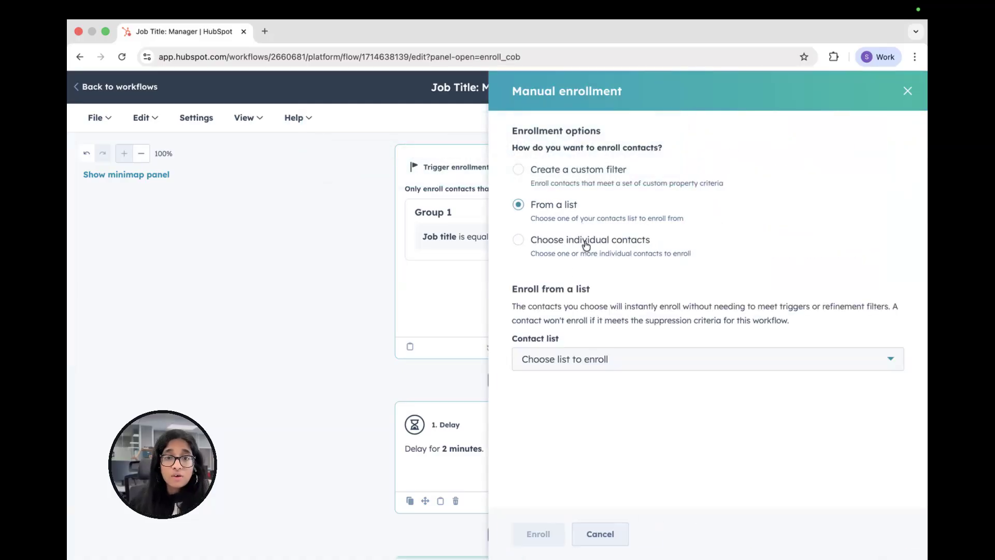
{"action": "left_click", "coordinate": [589, 357]}
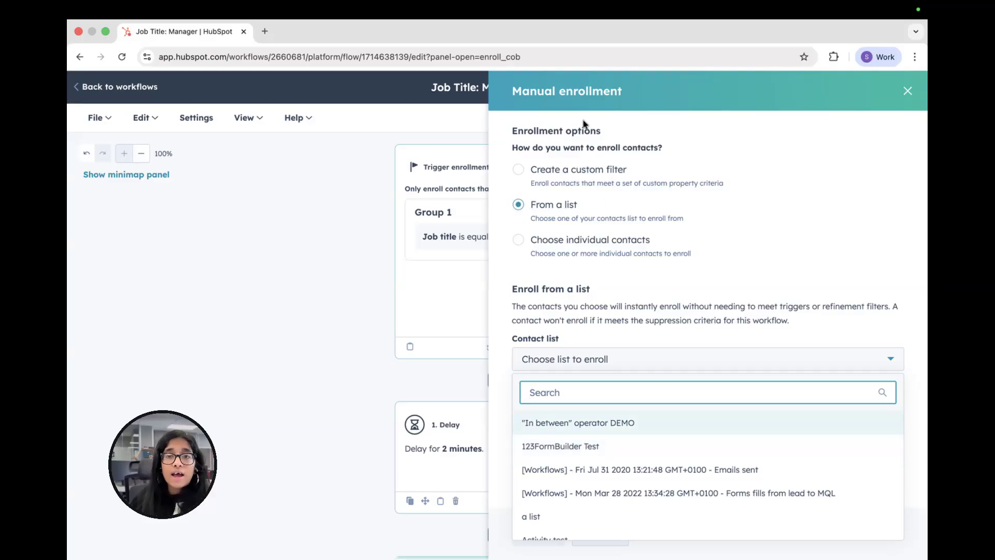
{"action": "left_click", "coordinate": [571, 244]}
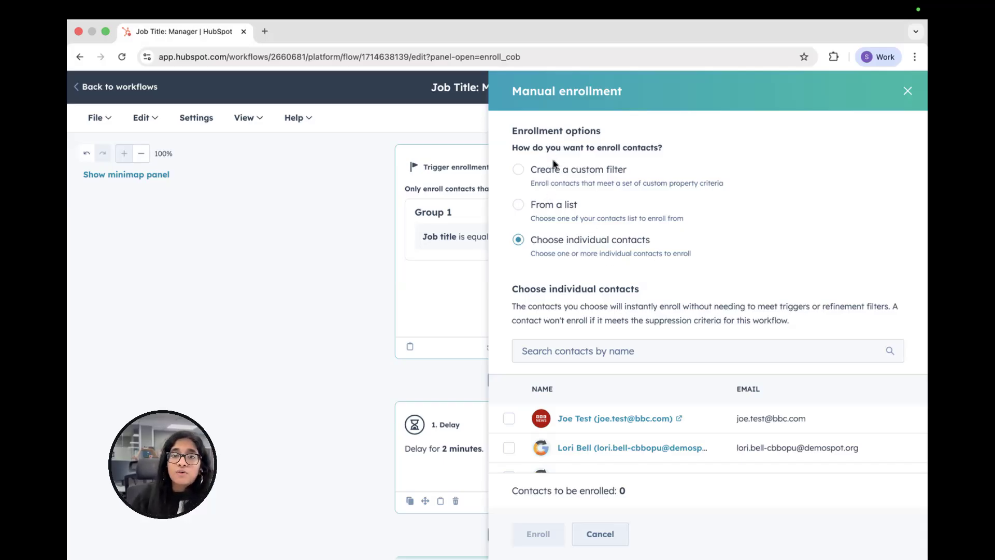
Step: Create a custom enrollment filter on the contact property Job title, equal to any of "intern"
{"action": "left_click", "coordinate": [522, 169]}
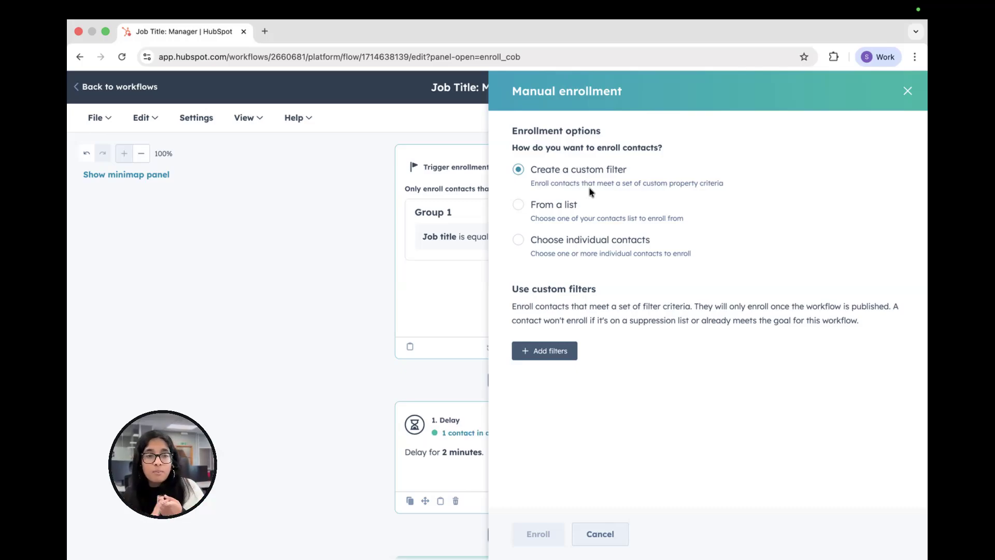
{"action": "left_click", "coordinate": [545, 350]}
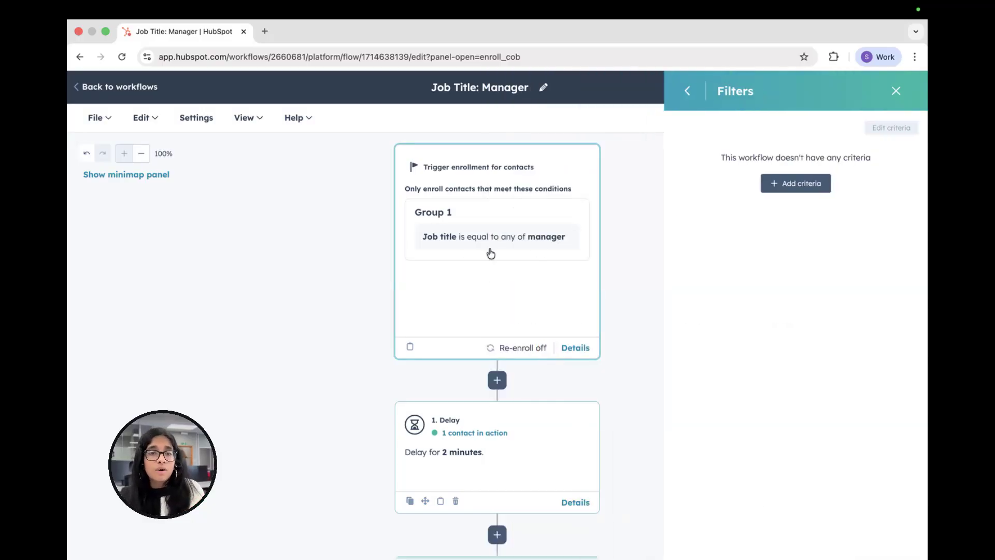
{"action": "left_click", "coordinate": [811, 192]}
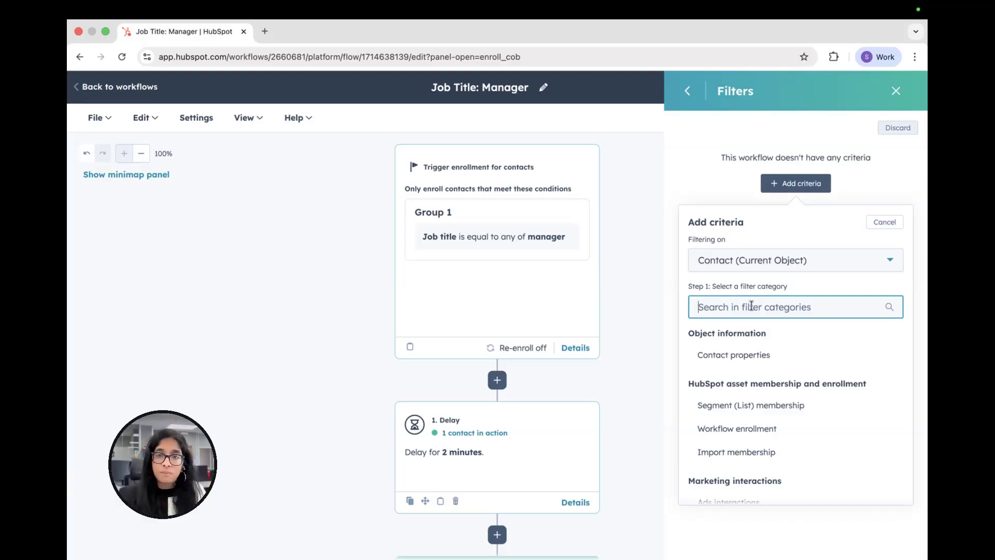
{"action": "left_click", "coordinate": [742, 362]}
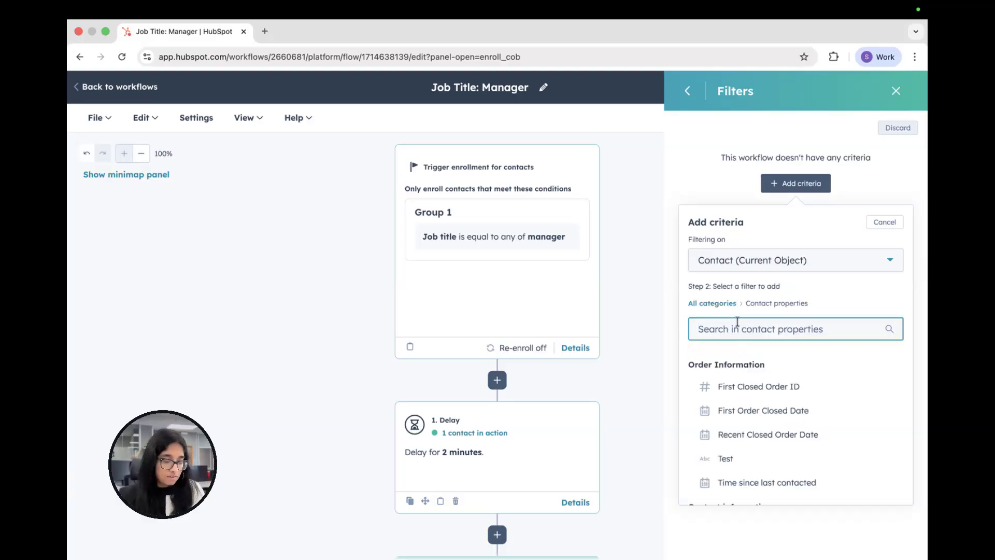
{"action": "type", "text": "job title"}
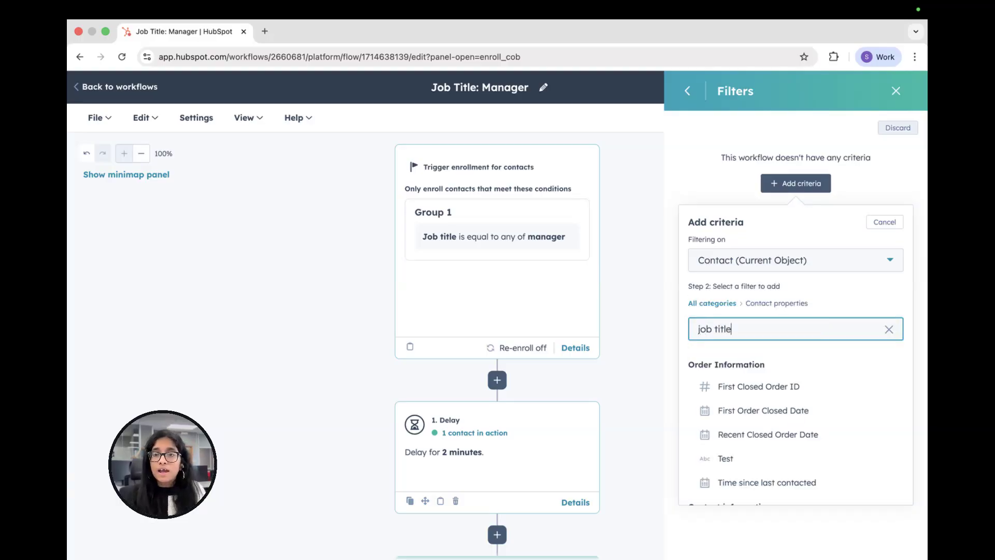
{"action": "left_click", "coordinate": [734, 387]}
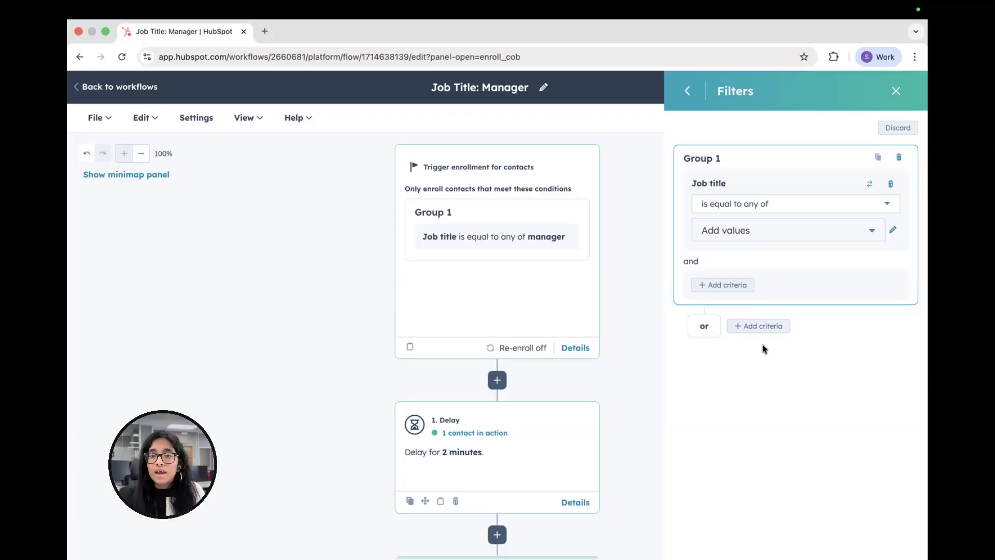
{"action": "left_click", "coordinate": [751, 231]}
{"action": "type", "text": "intern"}
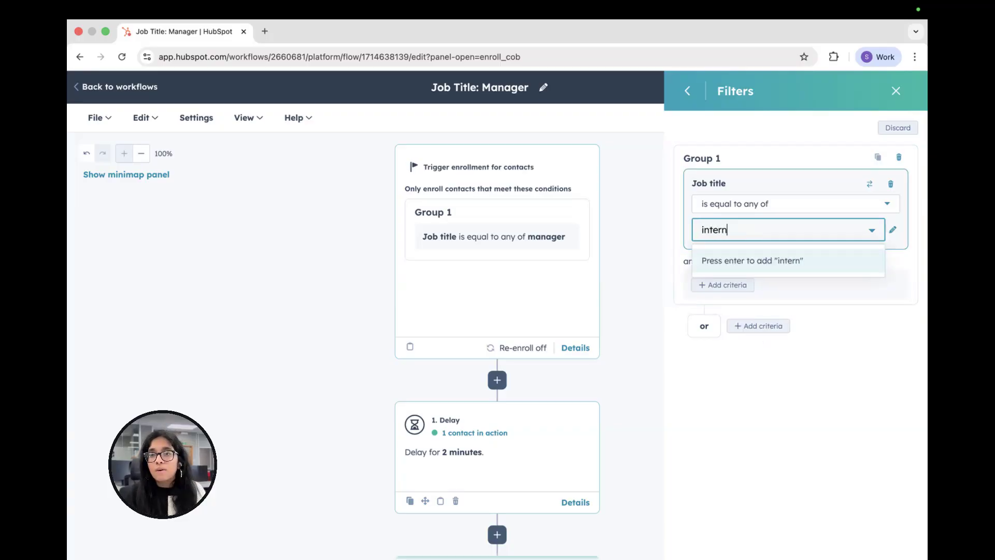
{"action": "key", "text": "Return"}
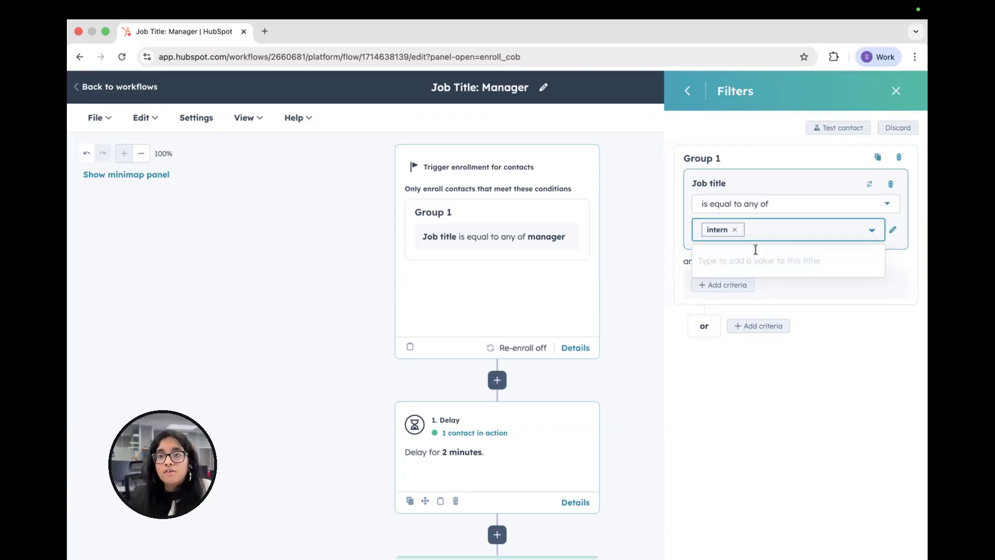
{"action": "left_click", "coordinate": [855, 343]}
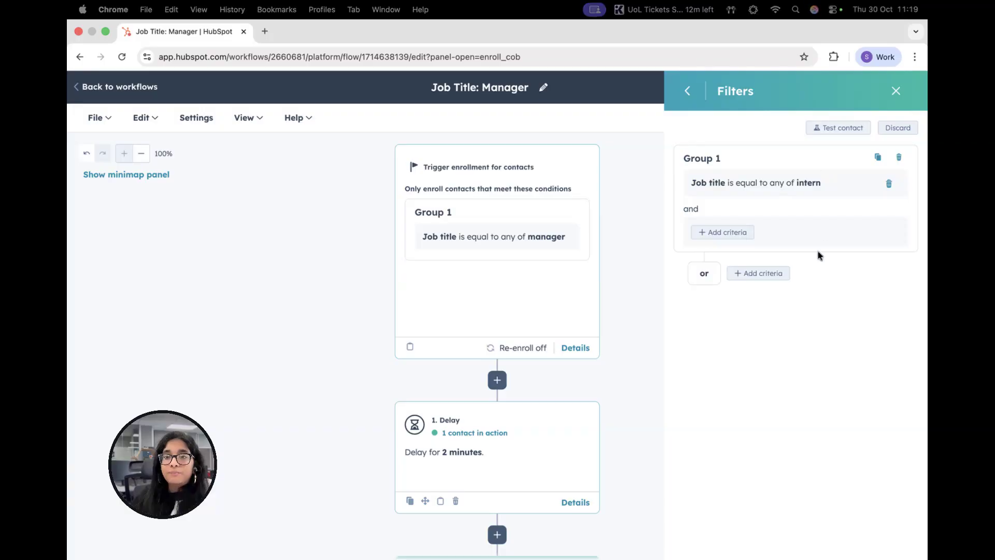
{"action": "left_click", "coordinate": [689, 91]}
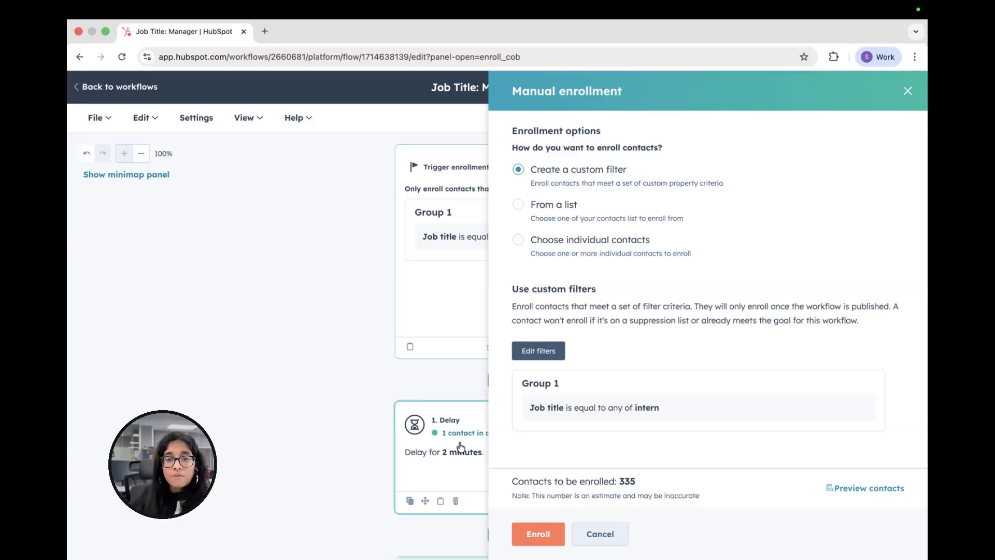
Step: Enroll the contacts matching the job title filter and dismiss the enrollment notice
{"action": "left_click", "coordinate": [553, 543]}
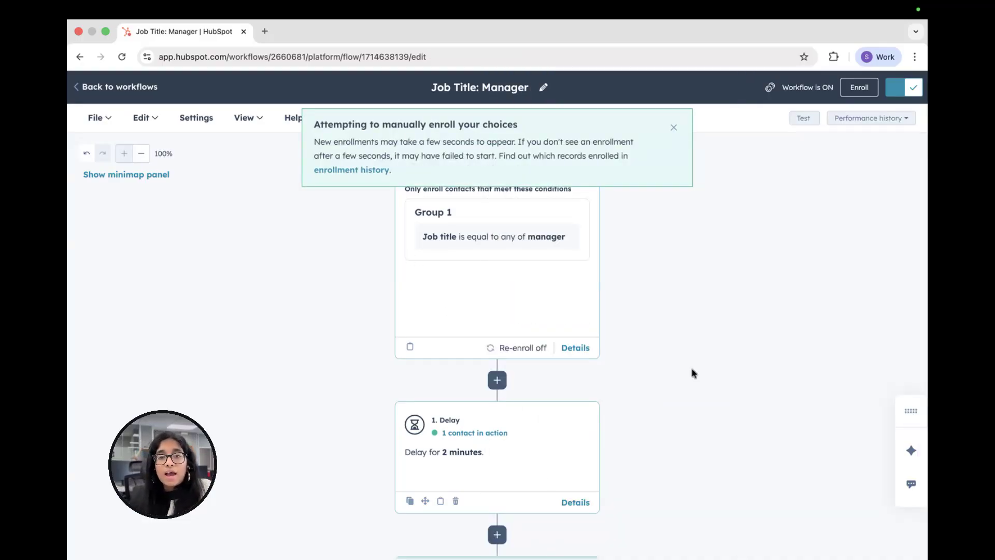
{"action": "scroll", "coordinate": [704, 372], "scroll_direction": "down", "scroll_amount": 1}
{"action": "scroll", "coordinate": [705, 372], "scroll_direction": "up", "scroll_amount": 1}
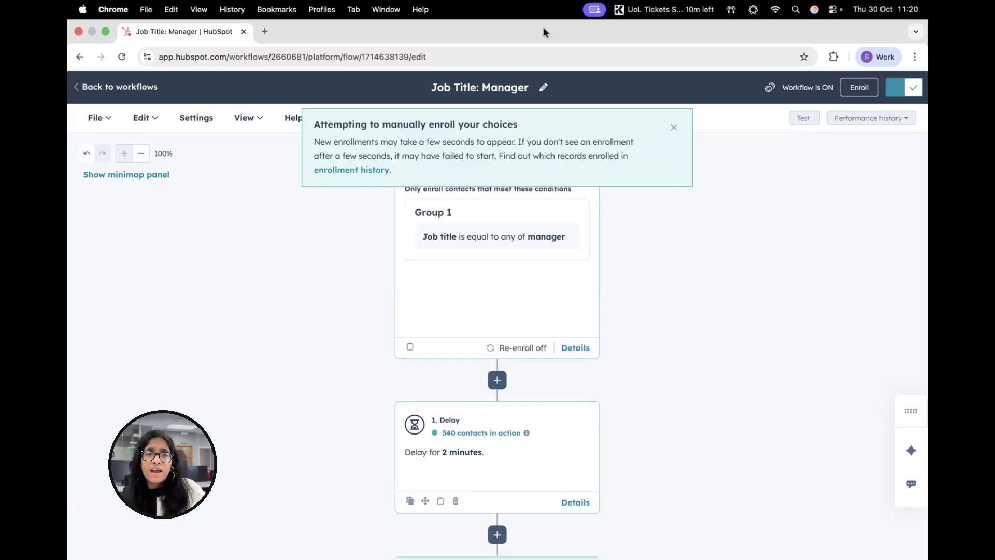
{"action": "left_click", "coordinate": [673, 130]}
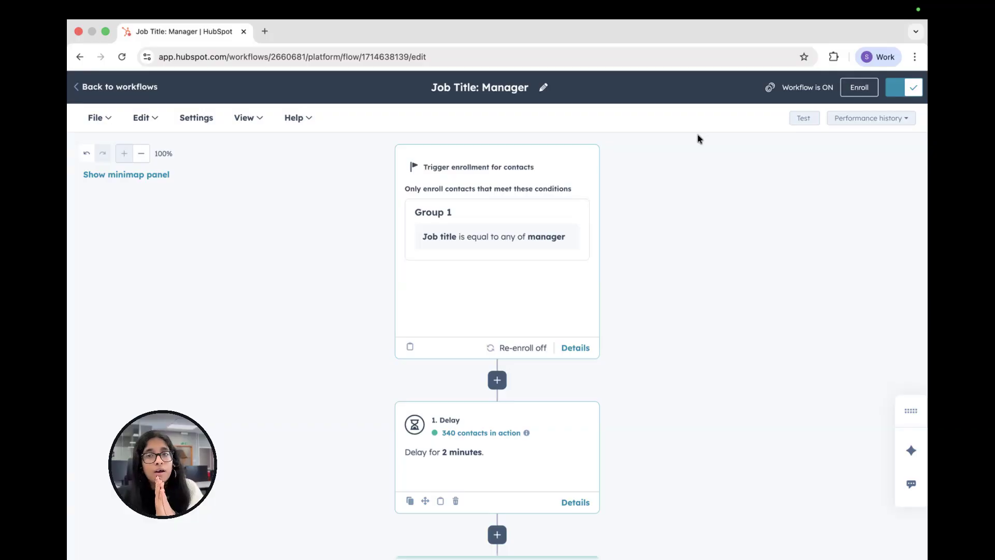